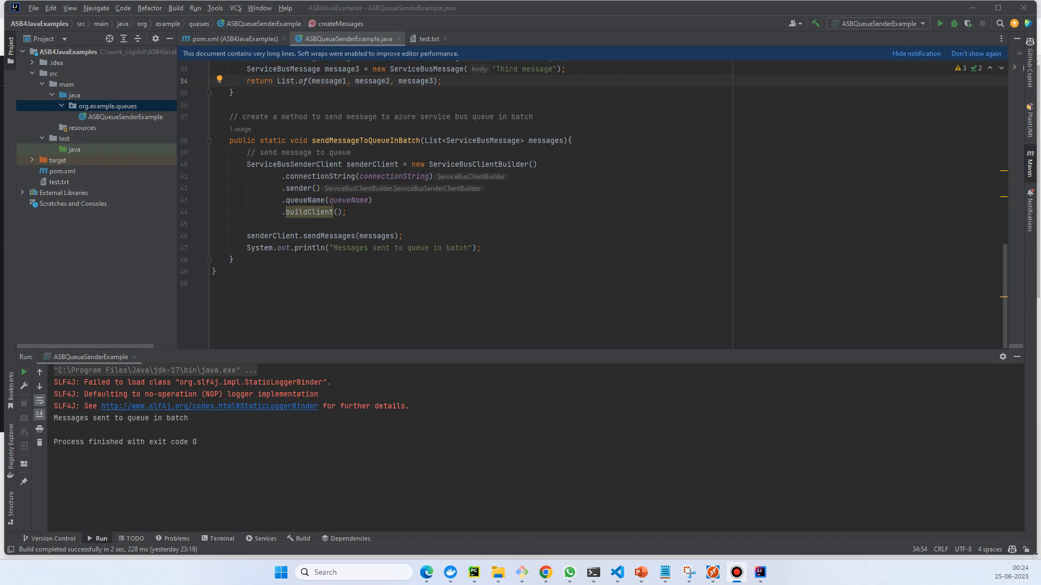
Start a new Java class in the org.example.queues package
right_click(126, 105)
mouse_move(151, 109)
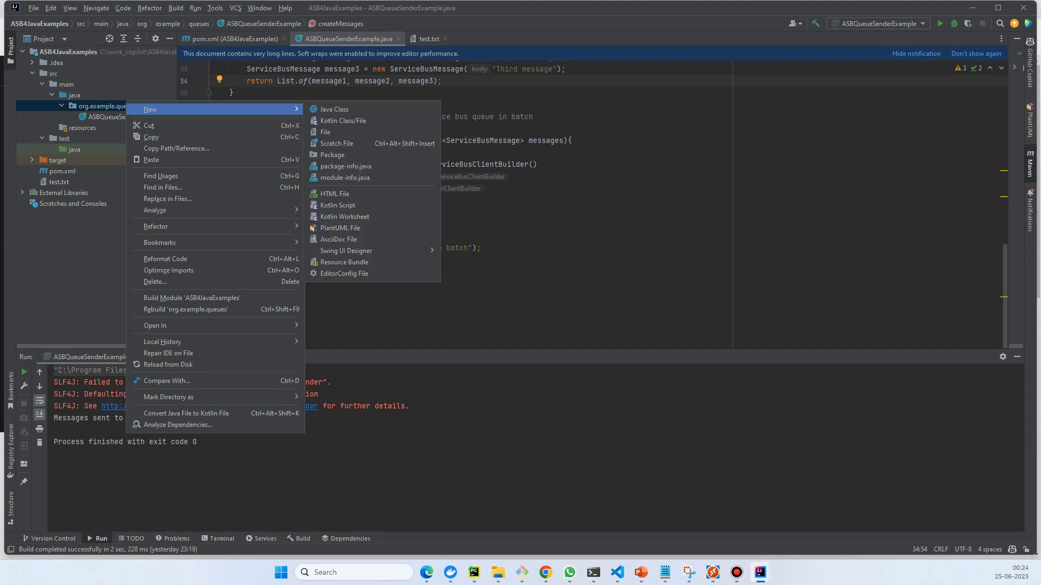
left_click(333, 109)
type("A")
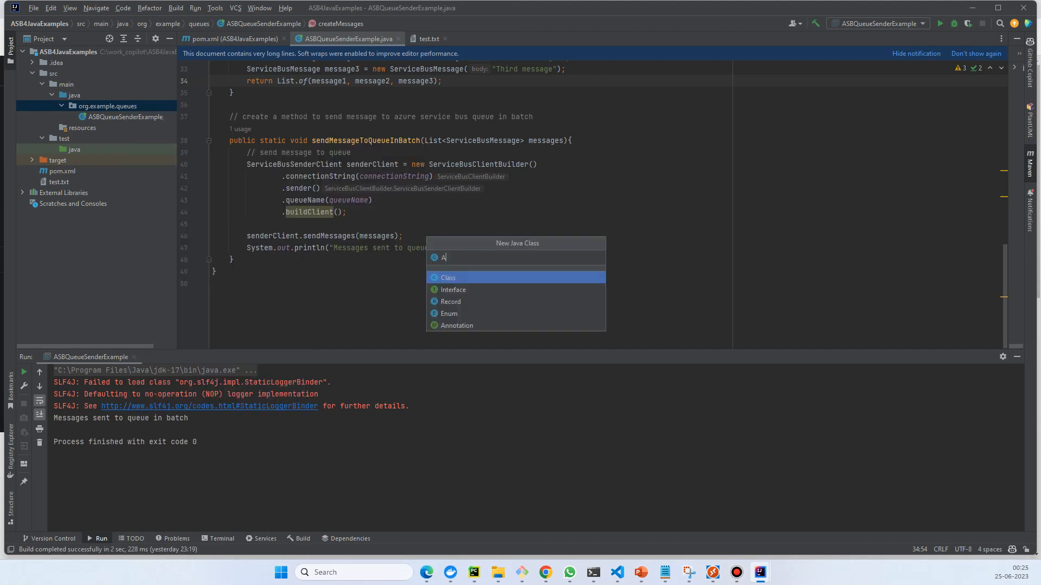
type("SB")
type("QueueR")
type("eceiverE")
type("xample")
Confirm the class name, add a main stub via psvm, and accept the suggested receiveMessageFromQueue method
key("Return")
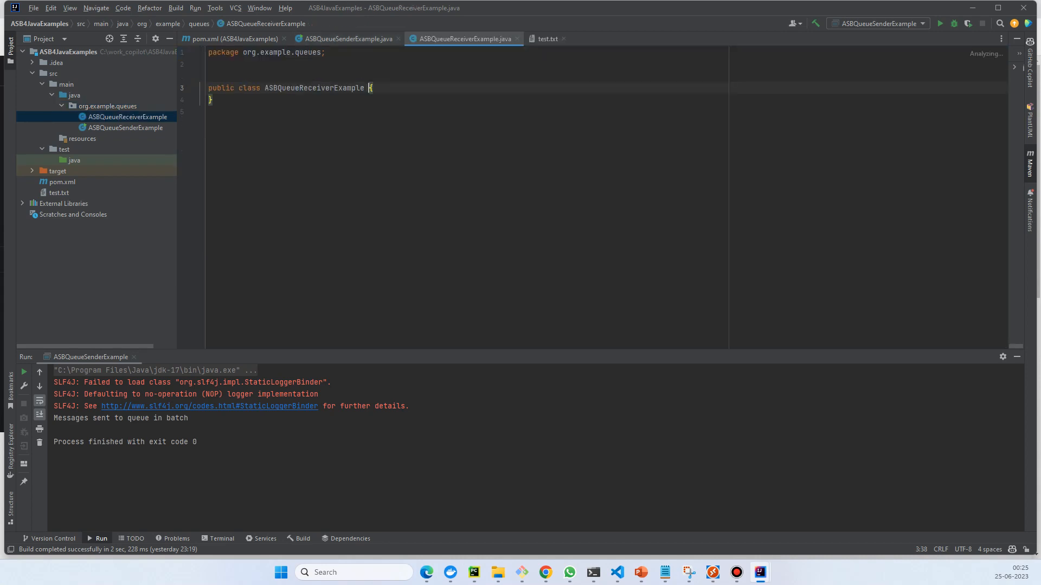
key("Return")
type("ps")
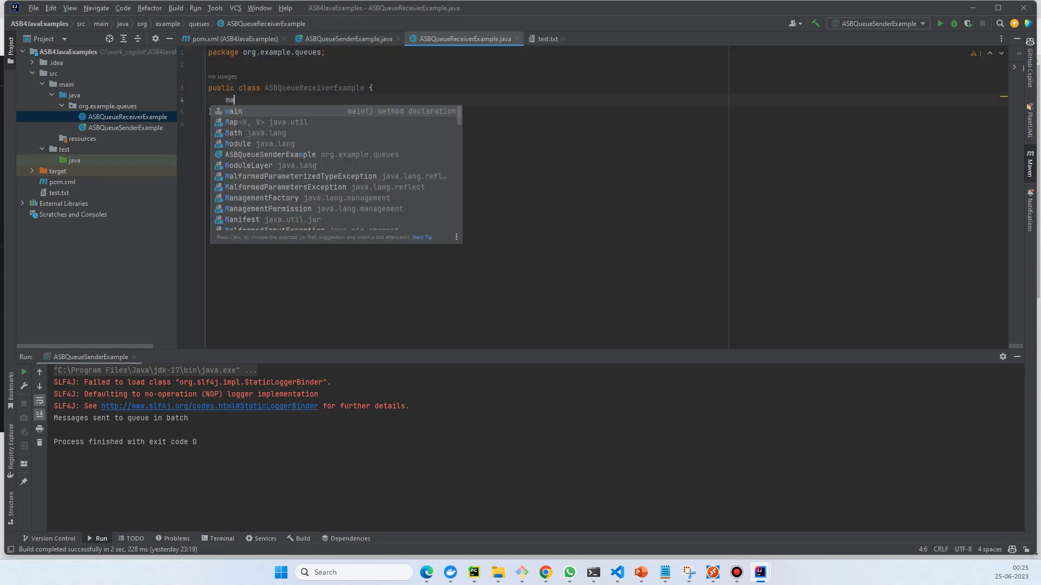
type("vm")
key("Return")
key("Down")
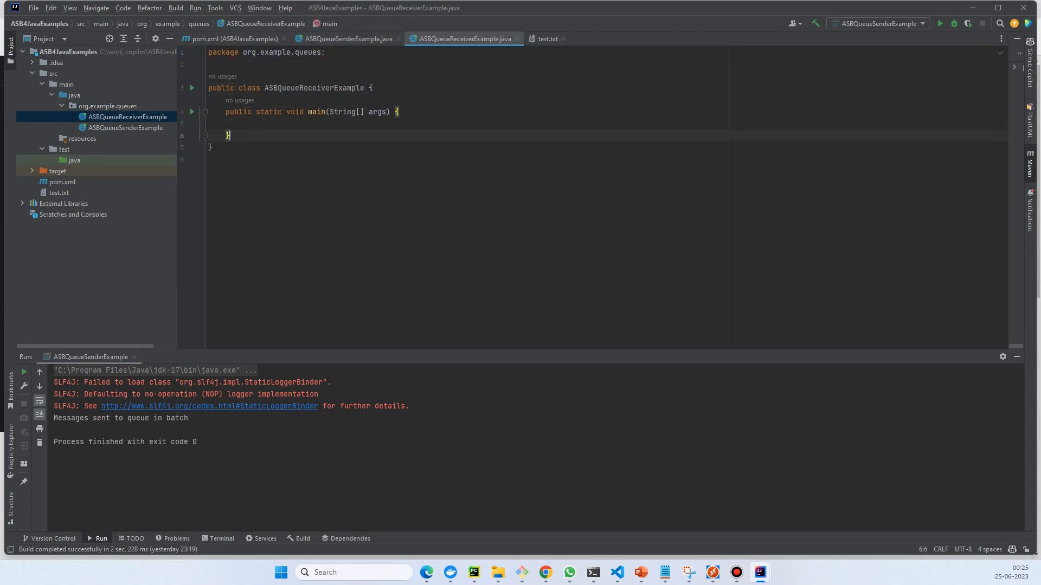
key("Return")
key("Return")
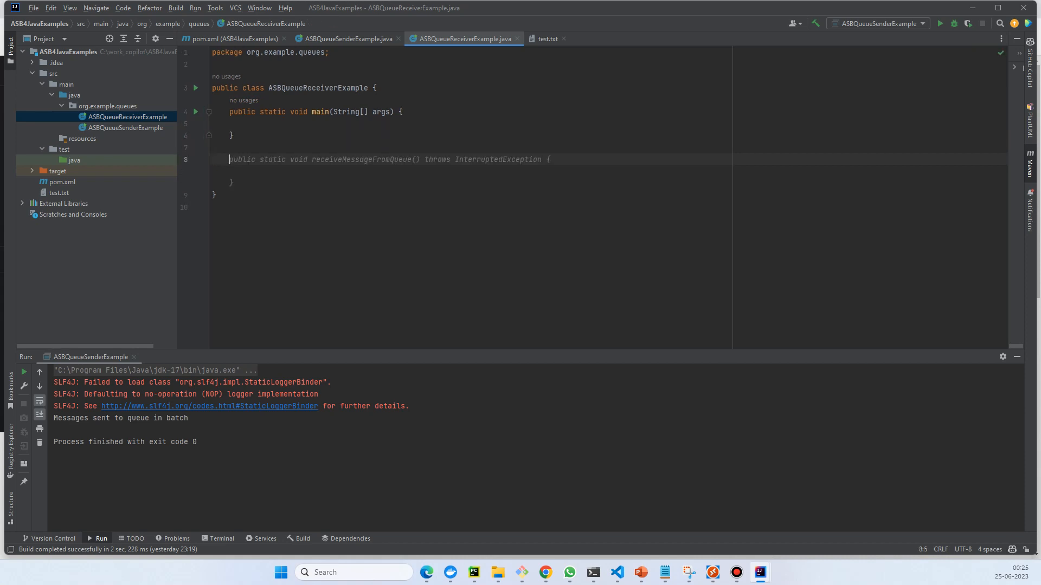
key("Tab")
Add blank lines above main to make room for static fields
key("Up")
key("Up")
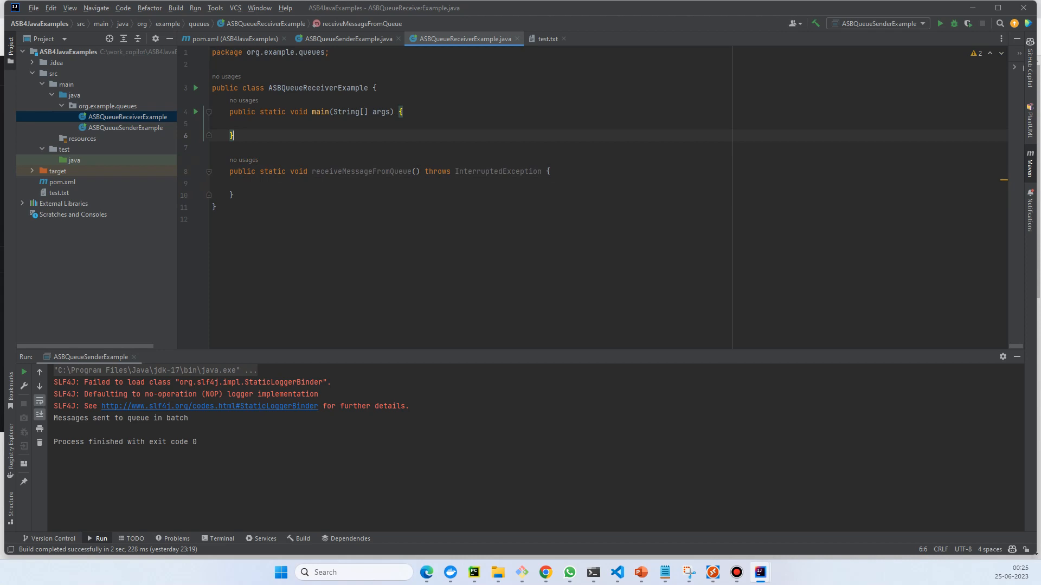
key("Down")
key("Down")
key("Down")
key("Up")
key("Up")
key("Up")
key("Up")
key("Up")
key("Up")
key("Up")
key("Down")
key("End")
key("Return")
key("Return")
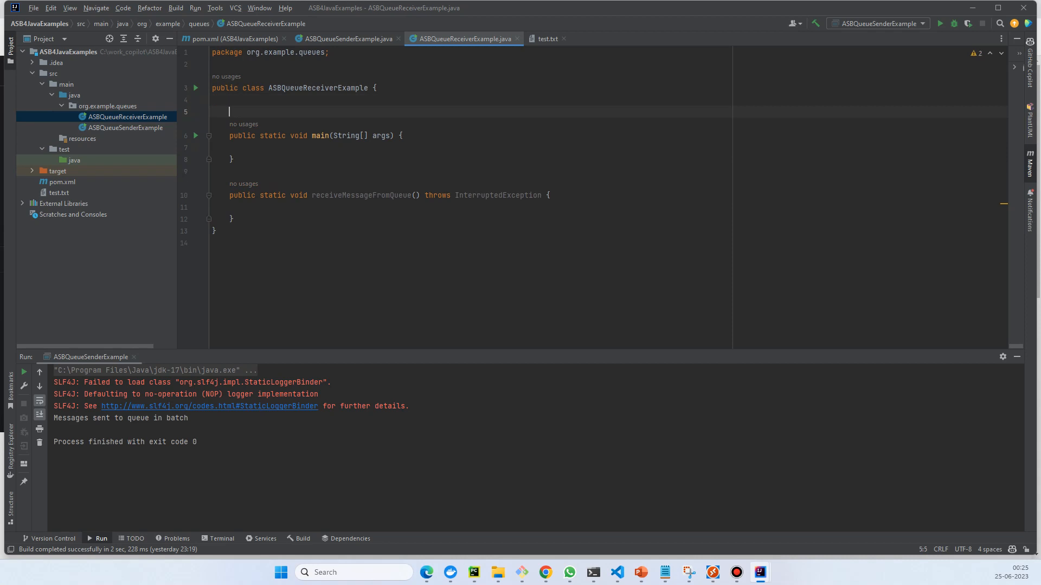
key("Return")
key("Up")
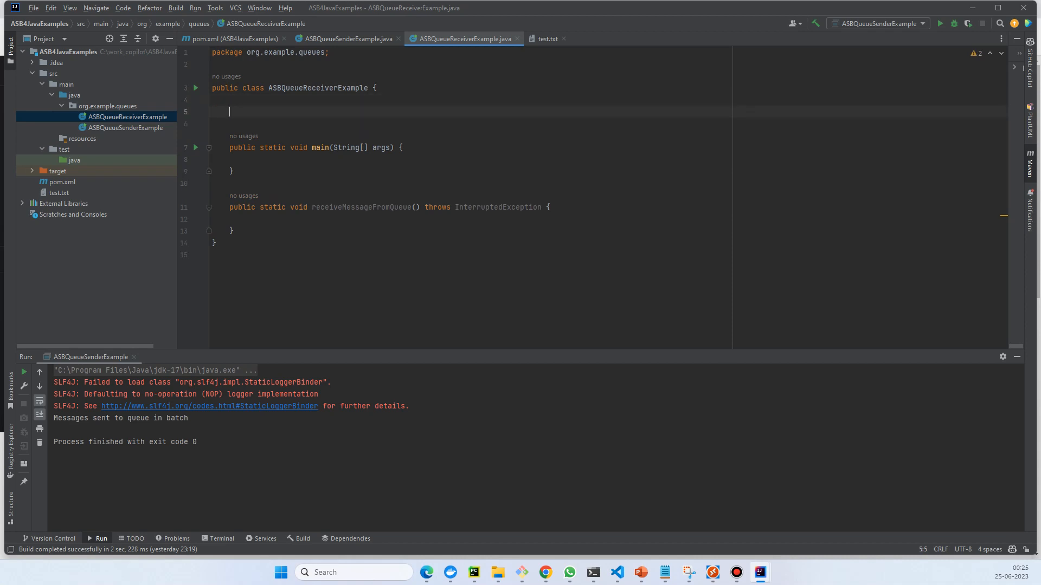
type("static")
Accept the suggested connectionString and queueName static fields
key("Tab")
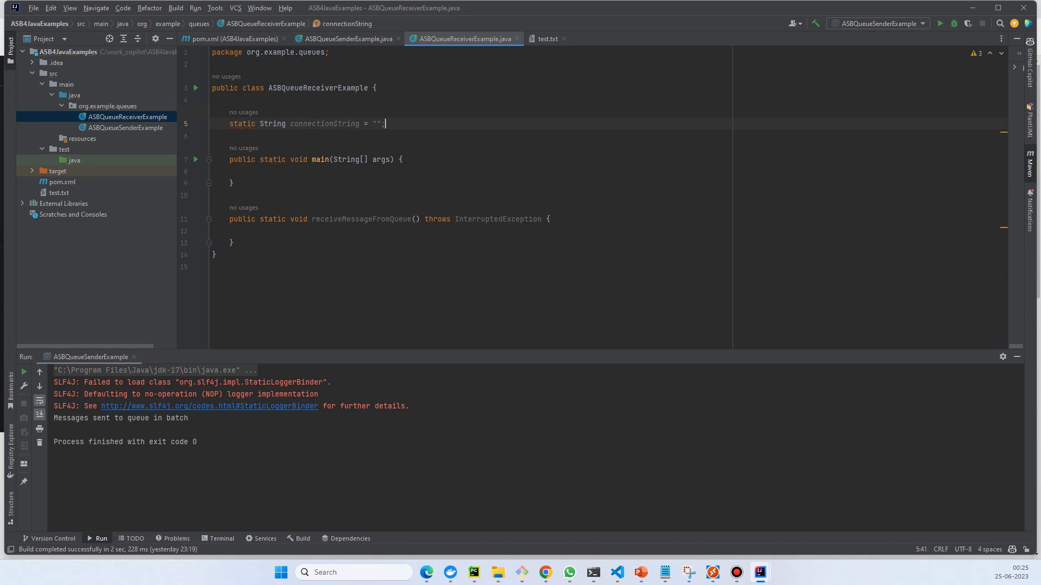
key("Return")
key("Tab")
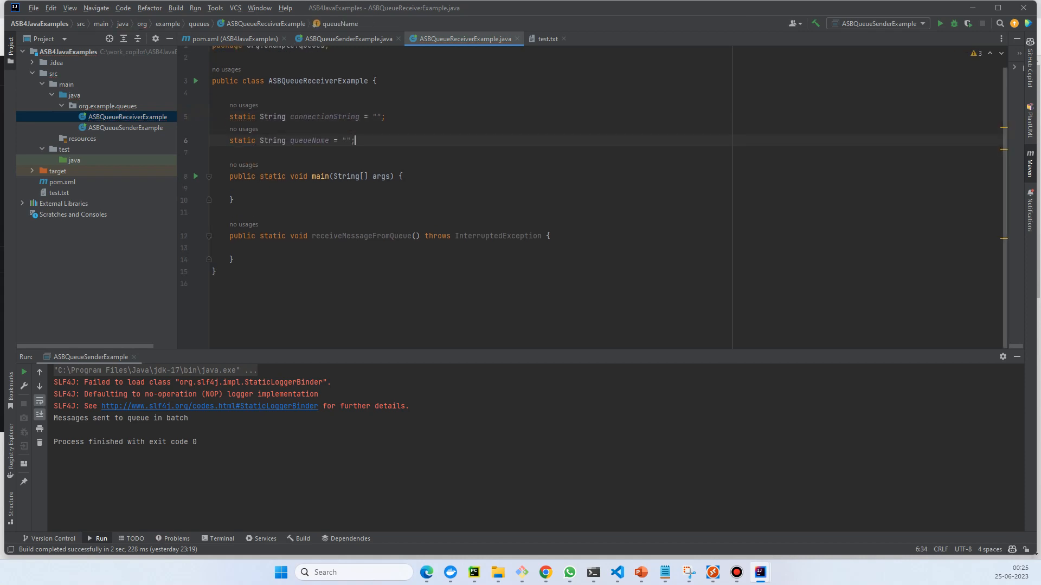
Copy the sender's connectionString and queueName (queue001) values over the receiver's fields
key("ctrl+Tab")
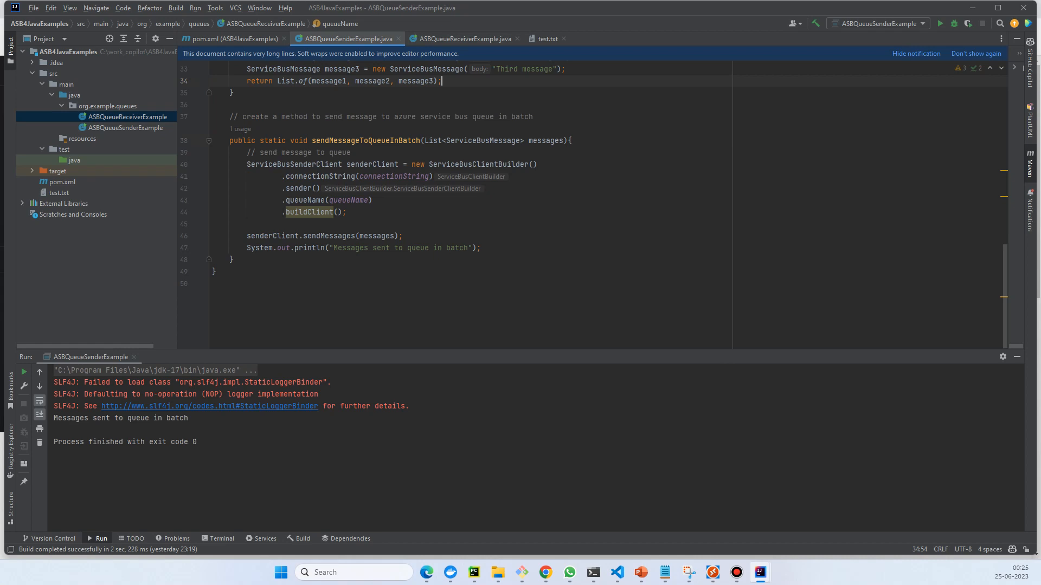
scroll(594, 203, "up", 7)
scroll(594, 203, "up", 3)
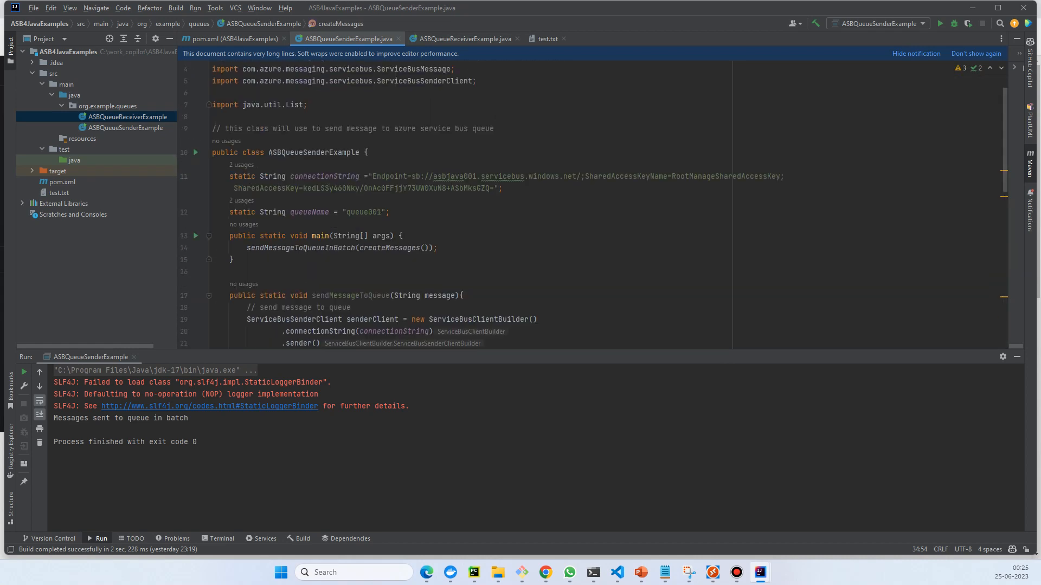
key("shift+Up")
key("shift+Up")
key("shift+Home")
key("ctrl+Tab")
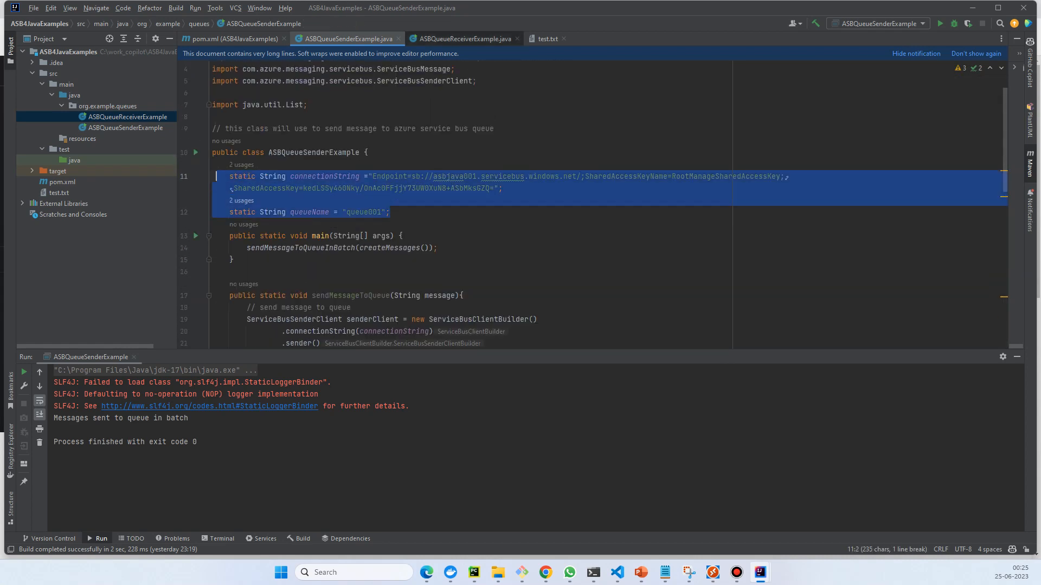
key("shift+Up")
key("shift+Up")
key("shift+Home")
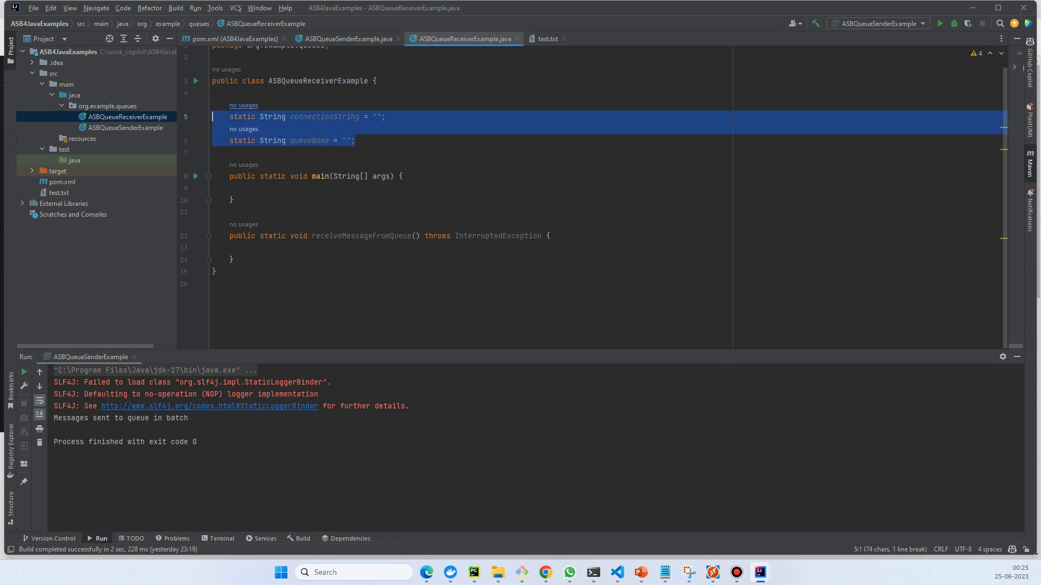
key("ctrl+v")
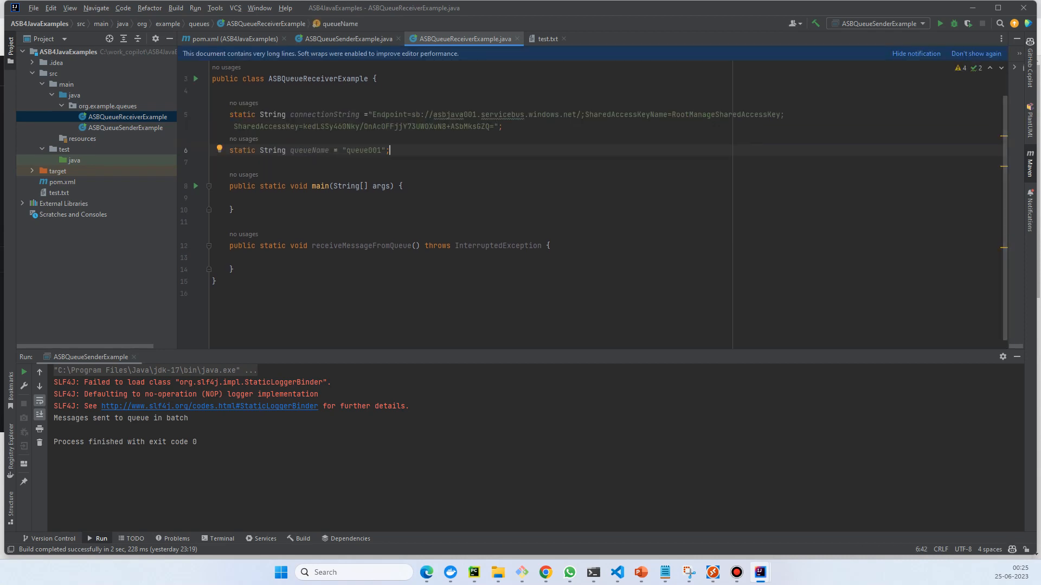
key("Down")
key("Down")
key("Down")
key("End")
key("Return")
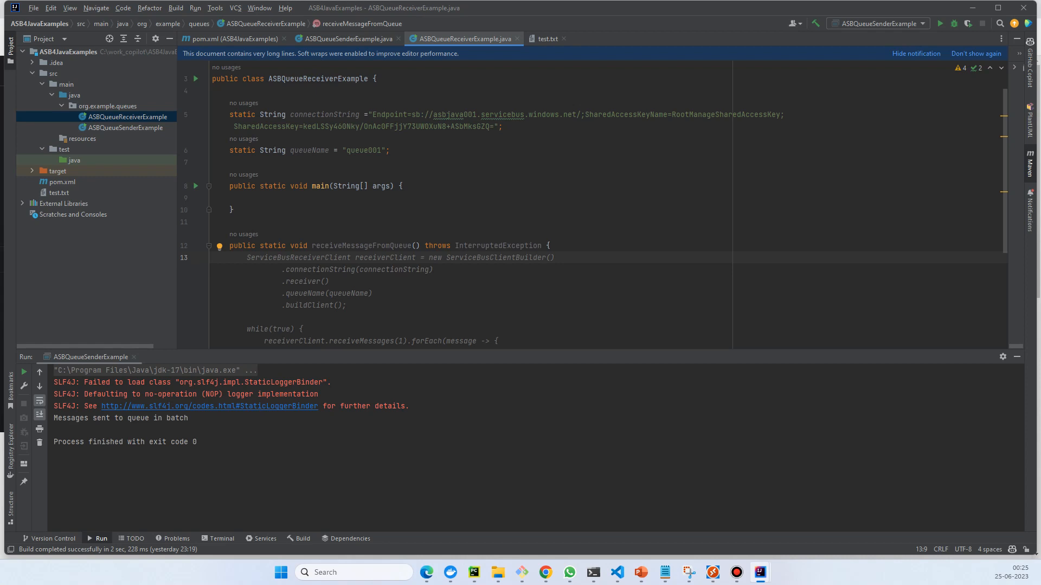
key("Tab")
scroll(594, 204, "up", 3)
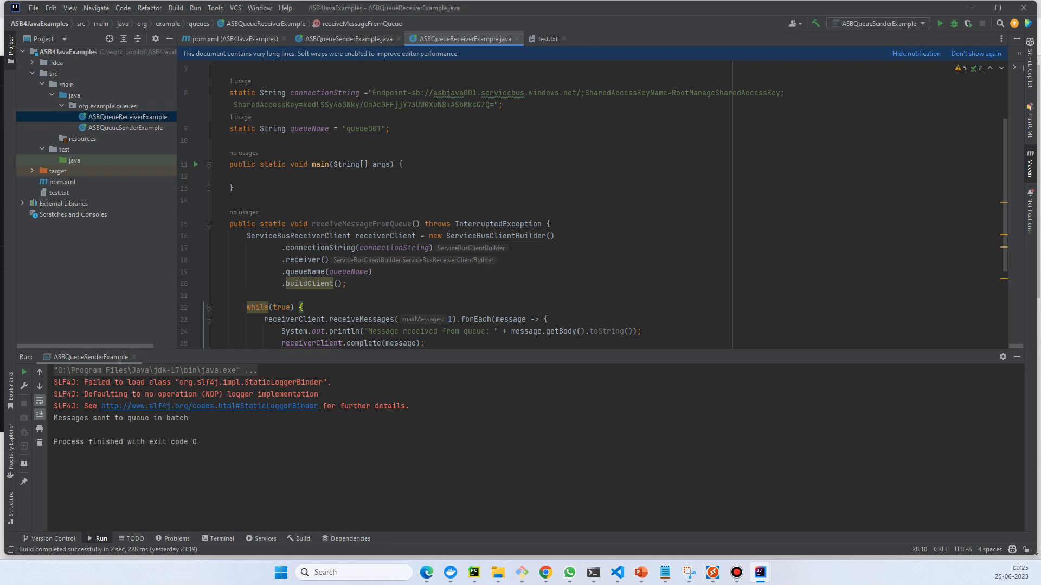
left_click_drag(278, 260, 332, 271)
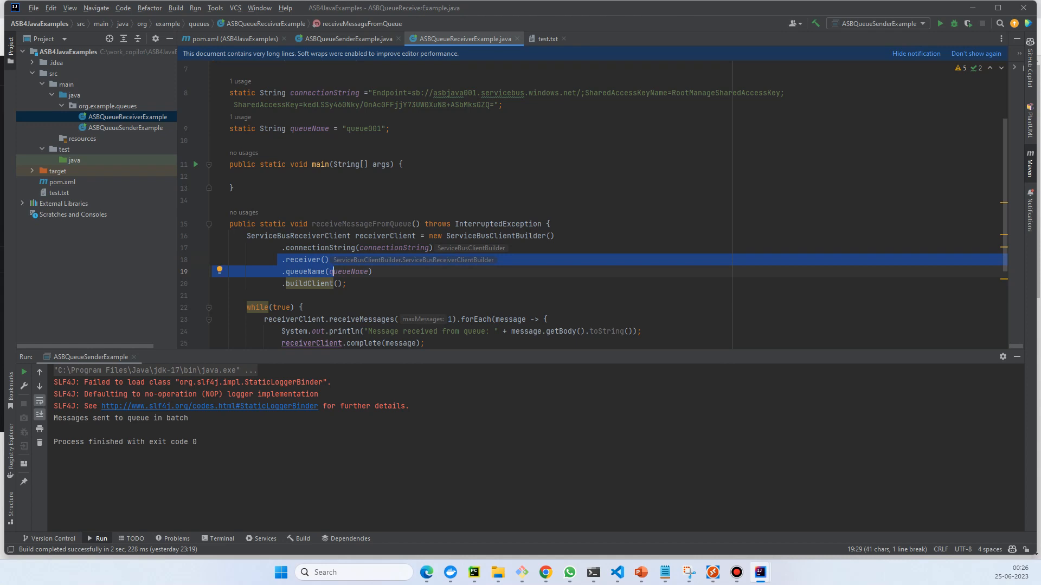
scroll(332, 272, "down", 3)
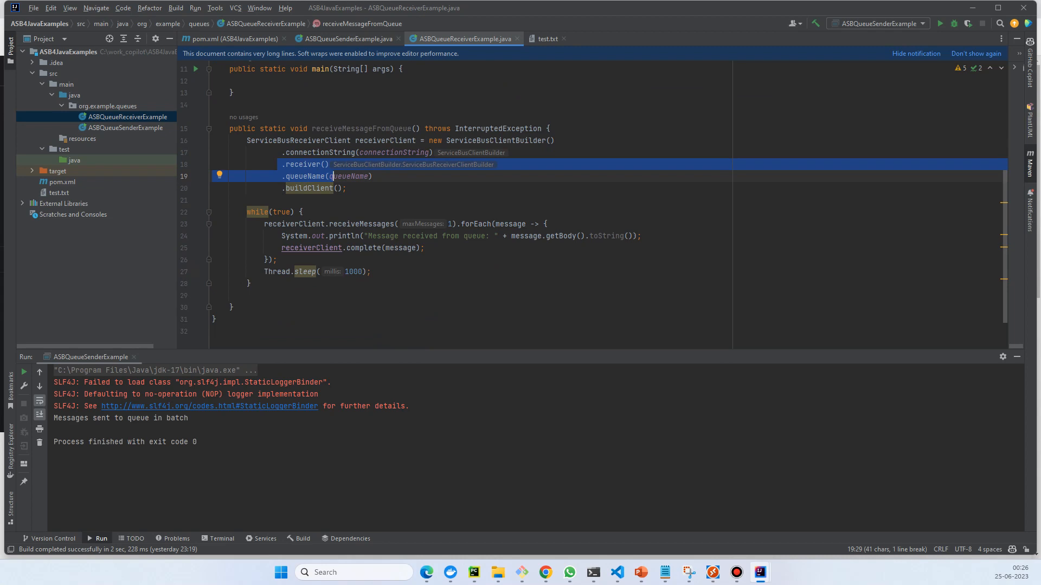
mouse_move(229, 212)
left_mouse_down()
mouse_move(261, 223)
mouse_move(302, 212)
left_mouse_up()
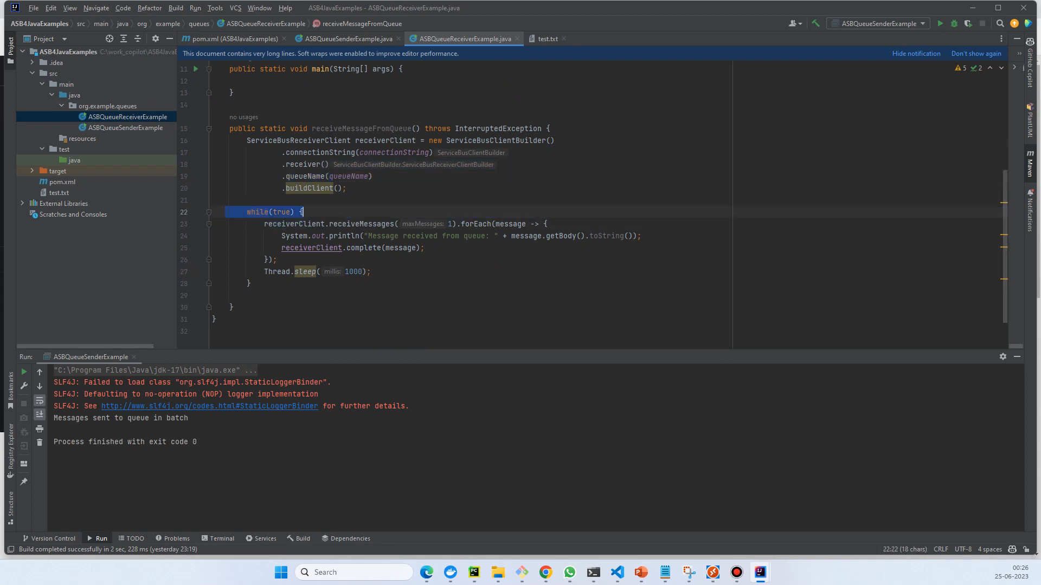
double_click(293, 224)
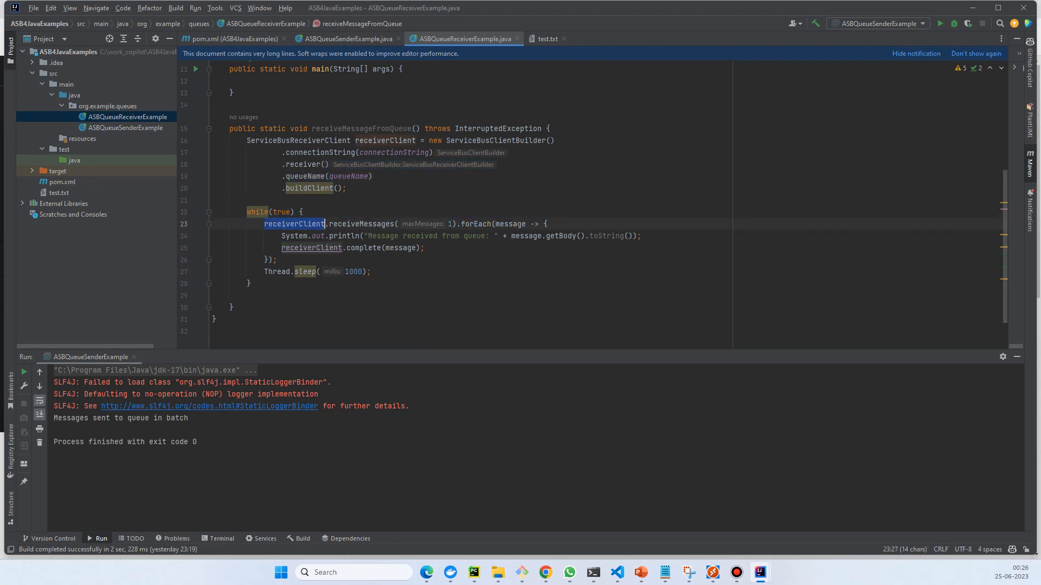
left_click(366, 237)
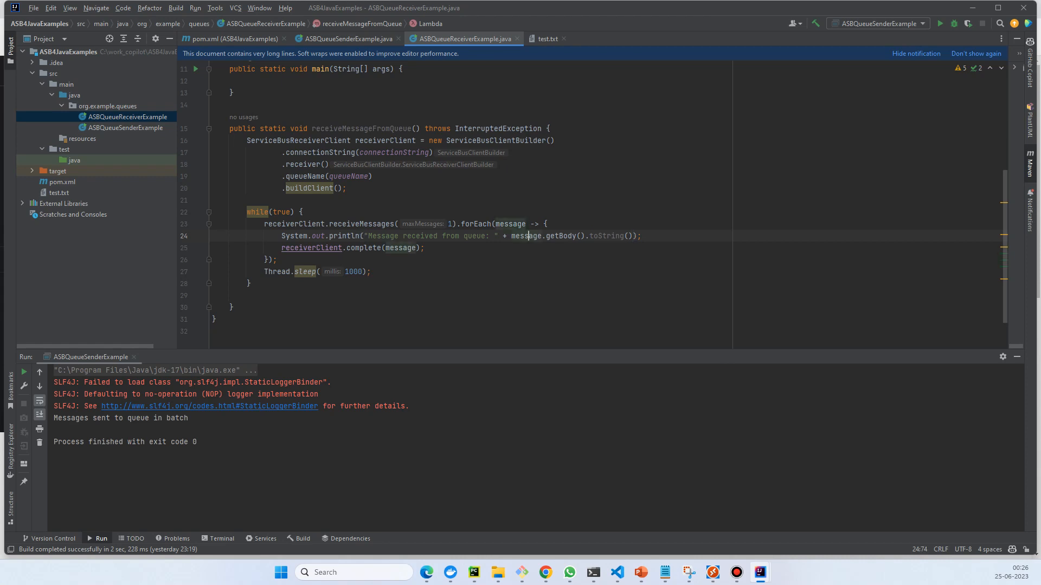
double_click(606, 237)
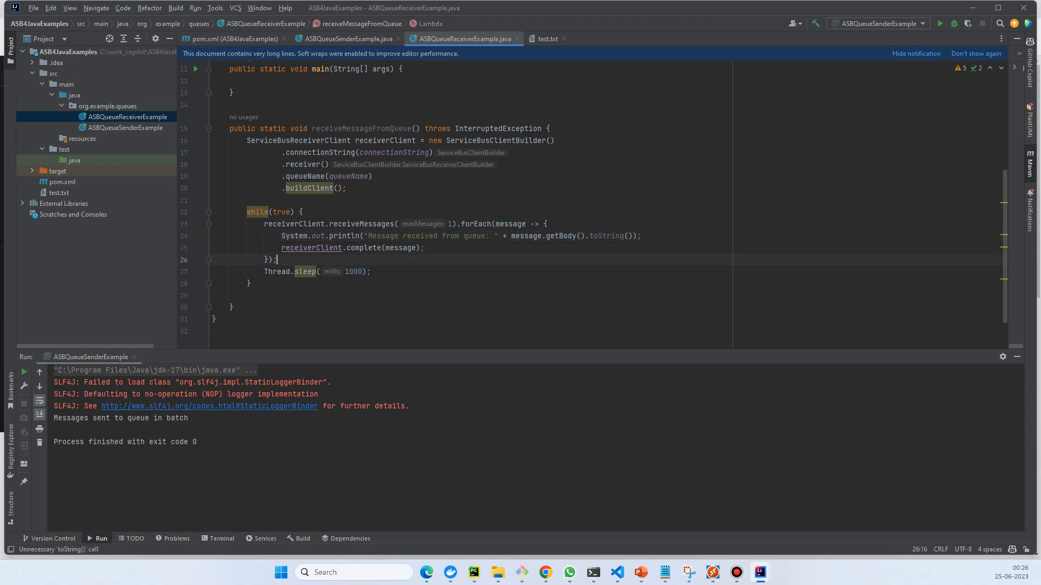
double_click(312, 247)
left_click(368, 247)
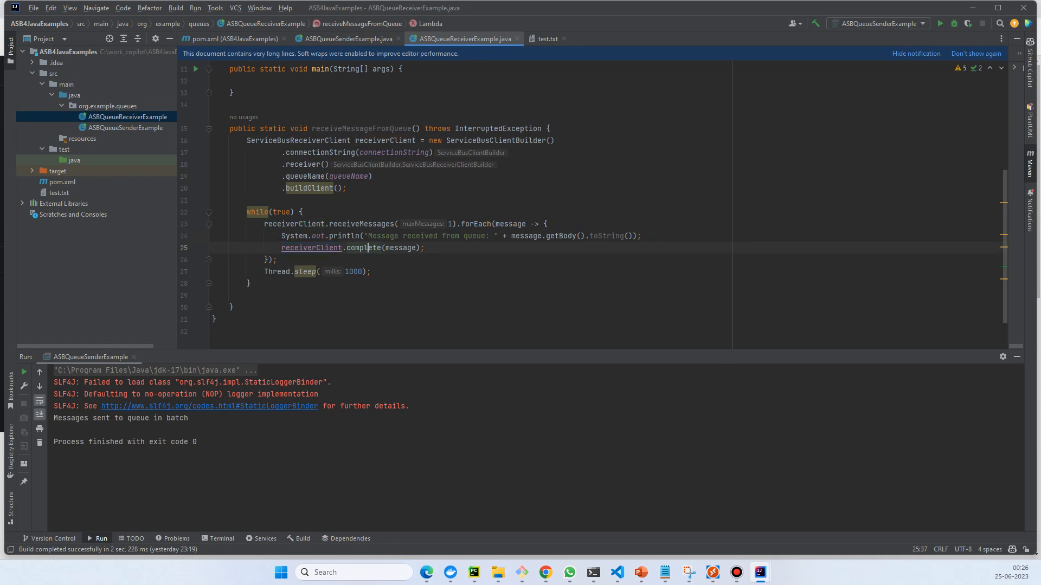
left_click(278, 259)
left_click_drag(253, 272, 371, 272)
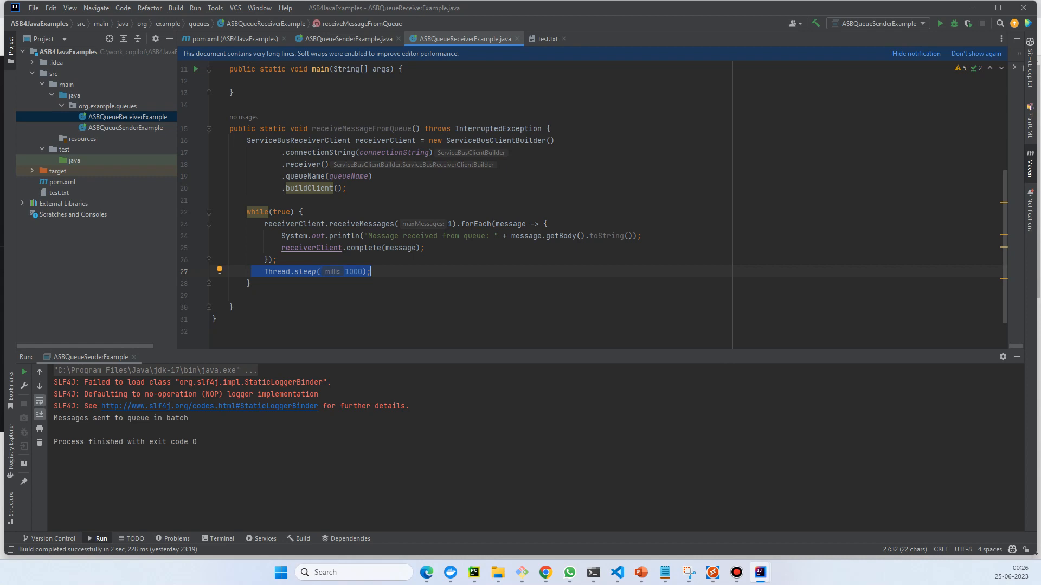
scroll(593, 206, "up", 4)
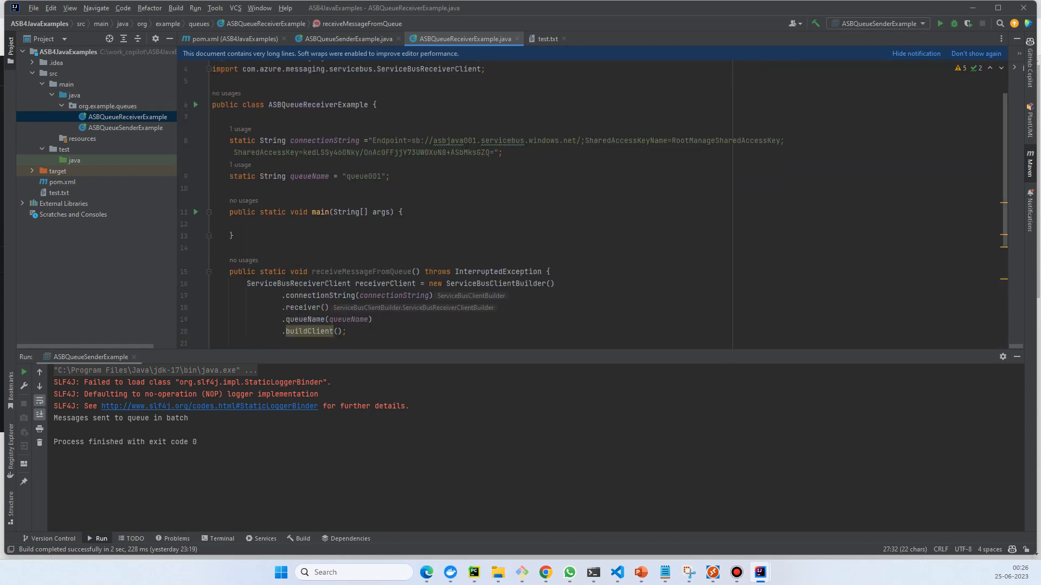
Fill main with a try/catch calling receiveMessageFromQueue and printing the InterruptedException stack trace
left_click(326, 224)
key("Tab")
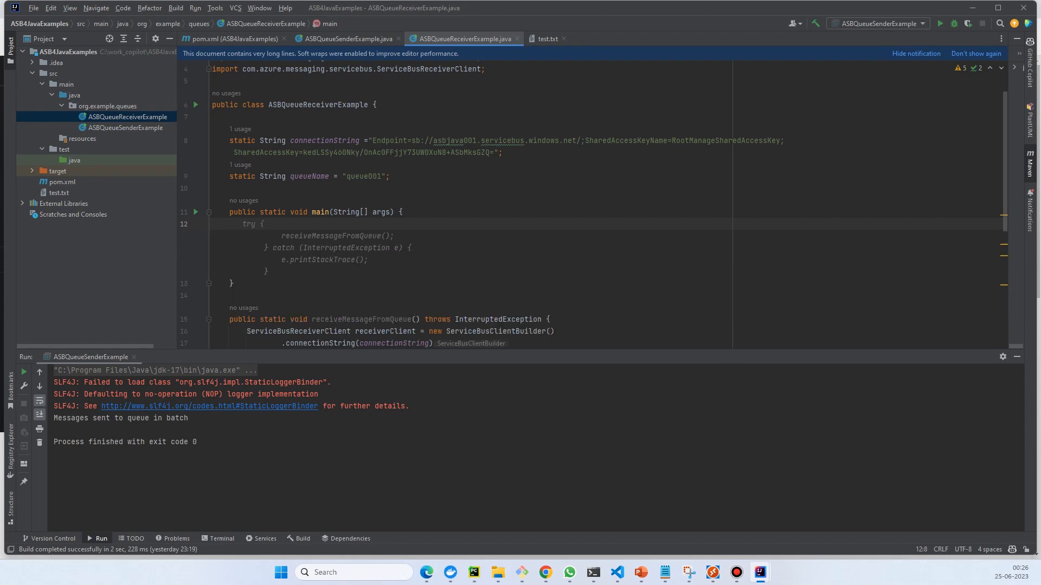
key("Tab")
scroll(594, 206, "down", 2)
scroll(593, 206, "down", 3)
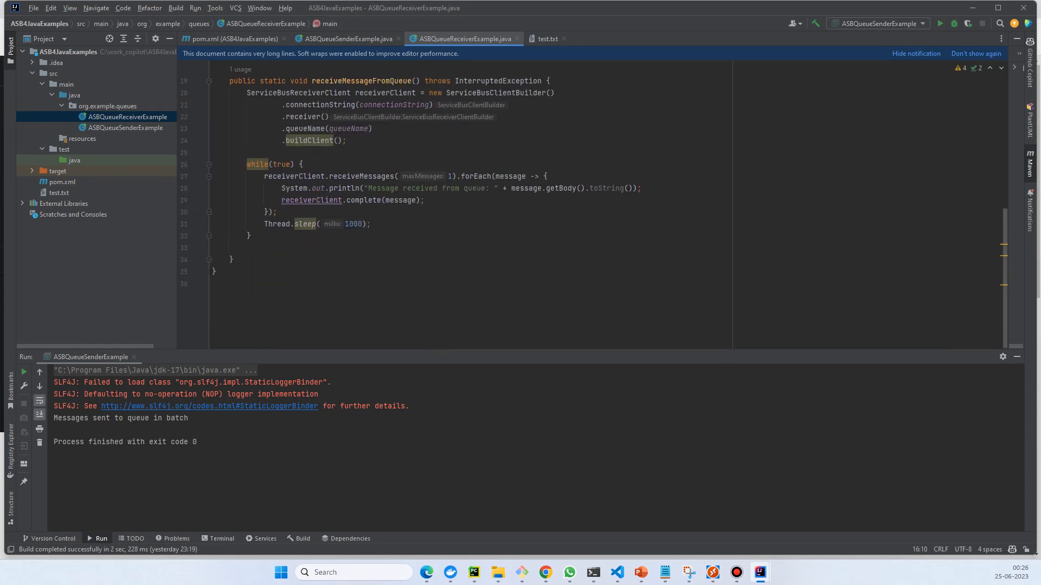
scroll(593, 206, "up", 4)
scroll(594, 206, "up", 2)
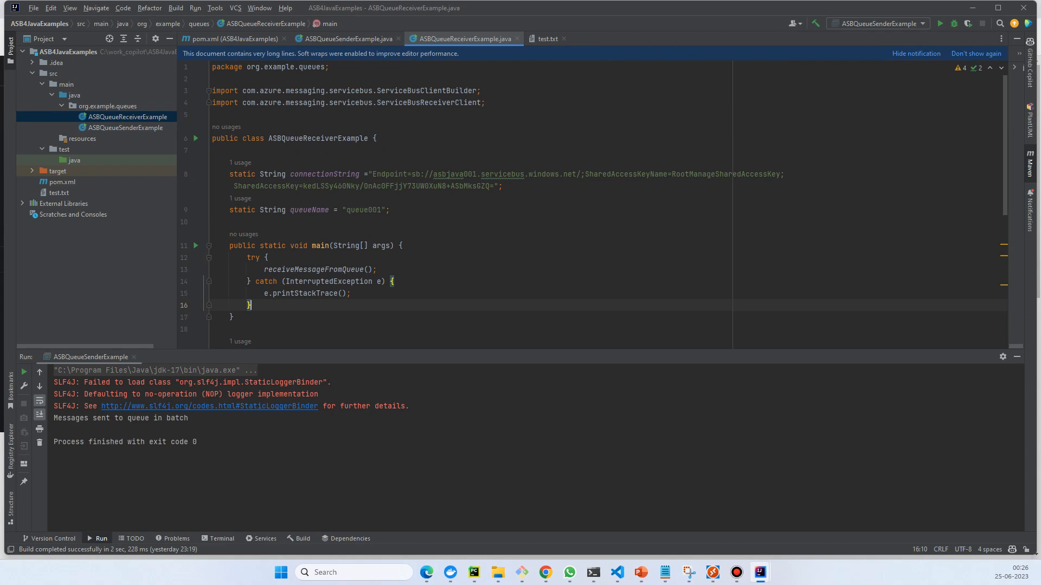
Run ASBQueueReceiverExample.main() and switch back to the sender class's code
right_click(455, 102)
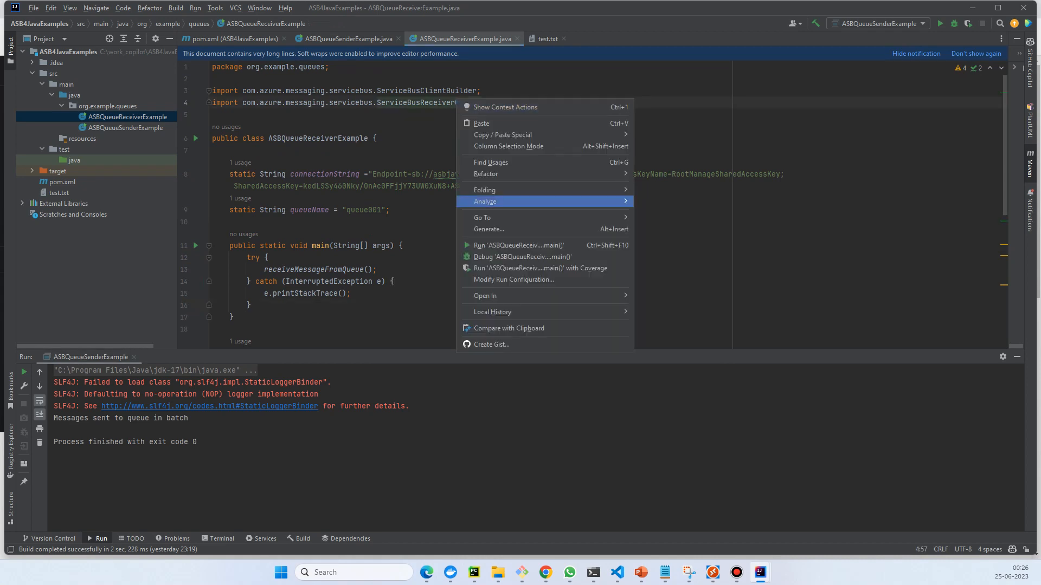
key("Escape")
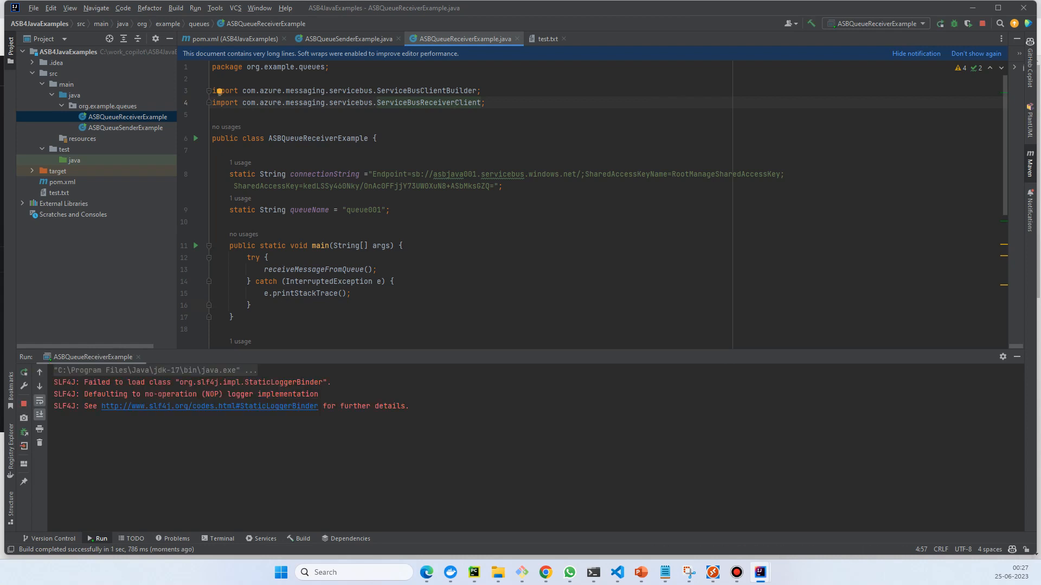
key("alt+Left")
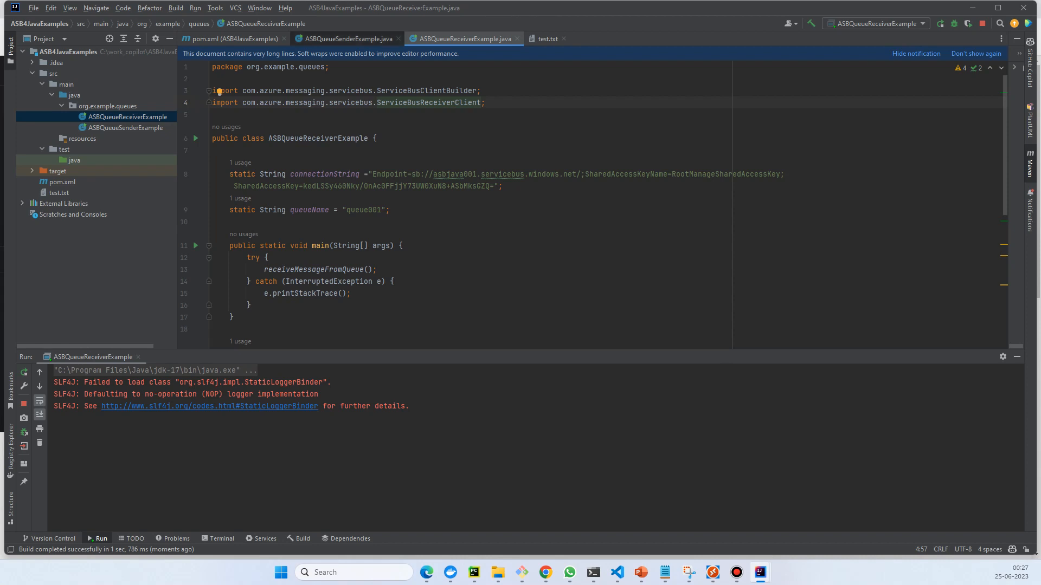
scroll(593, 204, "down", 3)
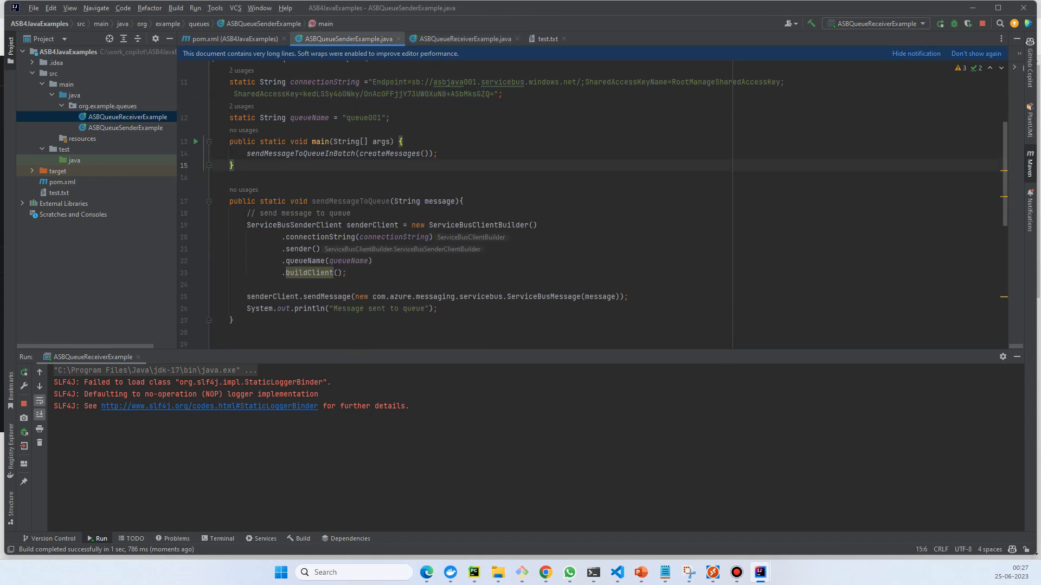
scroll(593, 203, "down", 3)
scroll(594, 203, "up", 3)
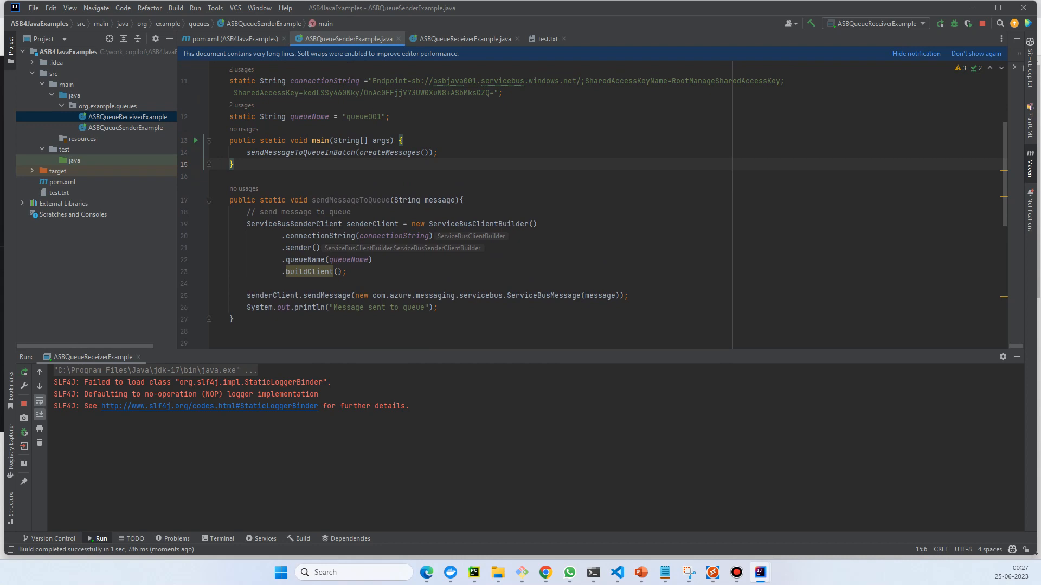
Add sendMessageToQueue("Hello from Java") as the first line of the sender's main
double_click(349, 200)
key("ctrl+c")
key("Up")
key("Up")
key("Up")
key("End")
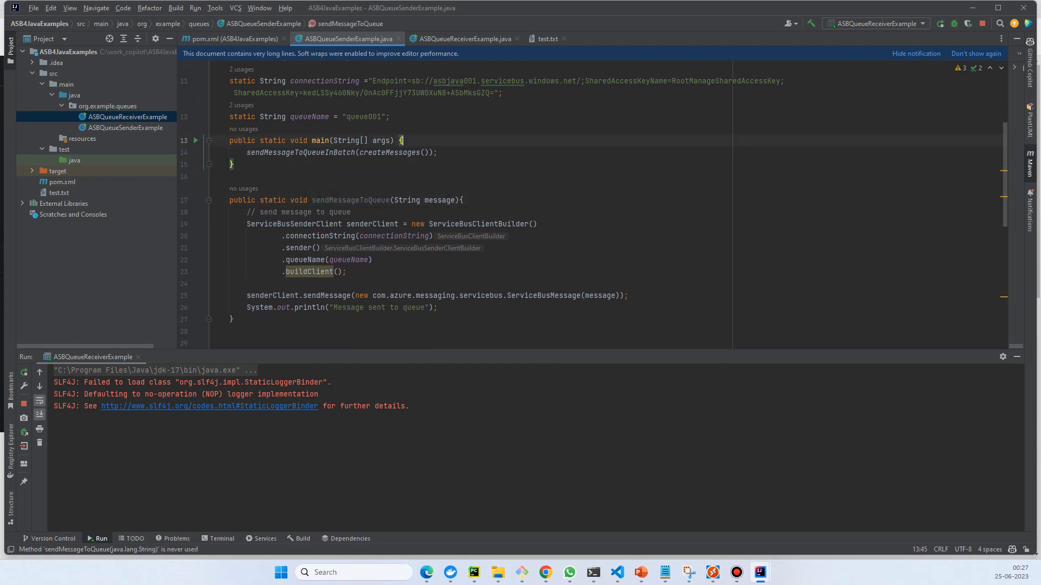
key("Return")
key("ctrl+v")
type("(\"Hello from Java\");")
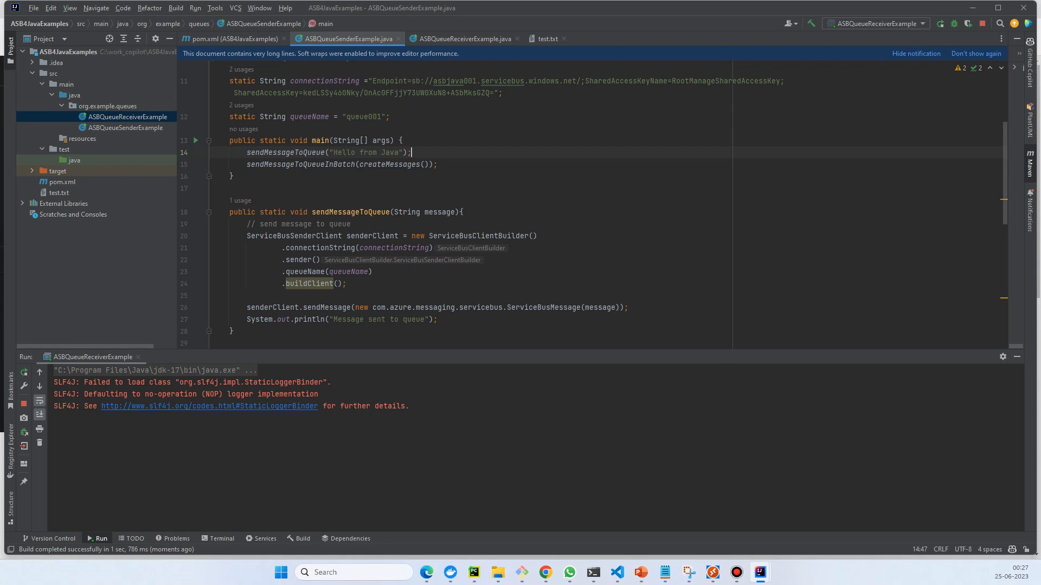
scroll(592, 203, "down", 6)
scroll(593, 204, "up", 5)
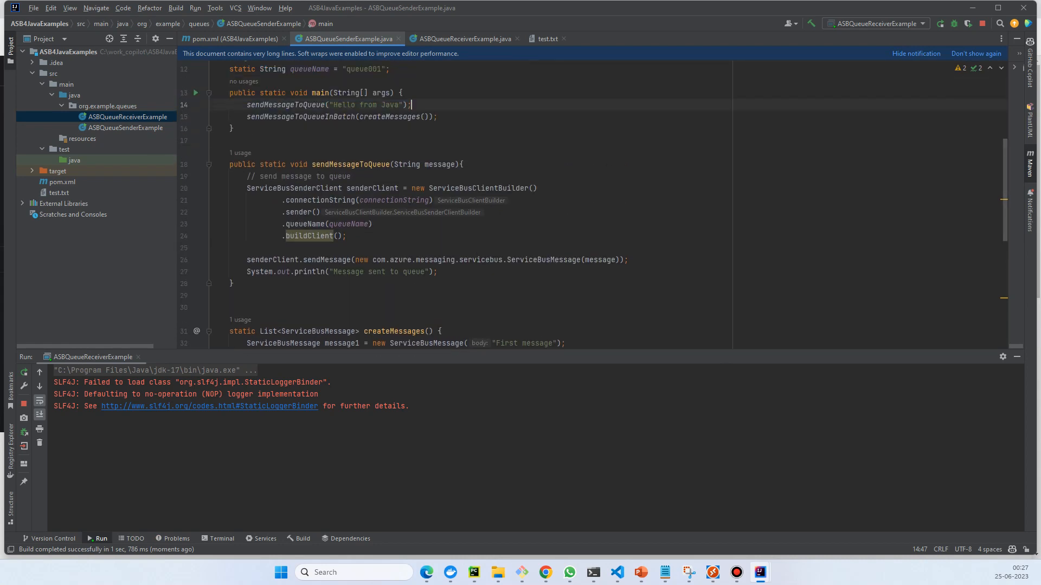
Run ASBQueueSenderExample.main() and highlight the batch-sent confirmation in its output
right_click(514, 107)
left_click(576, 253)
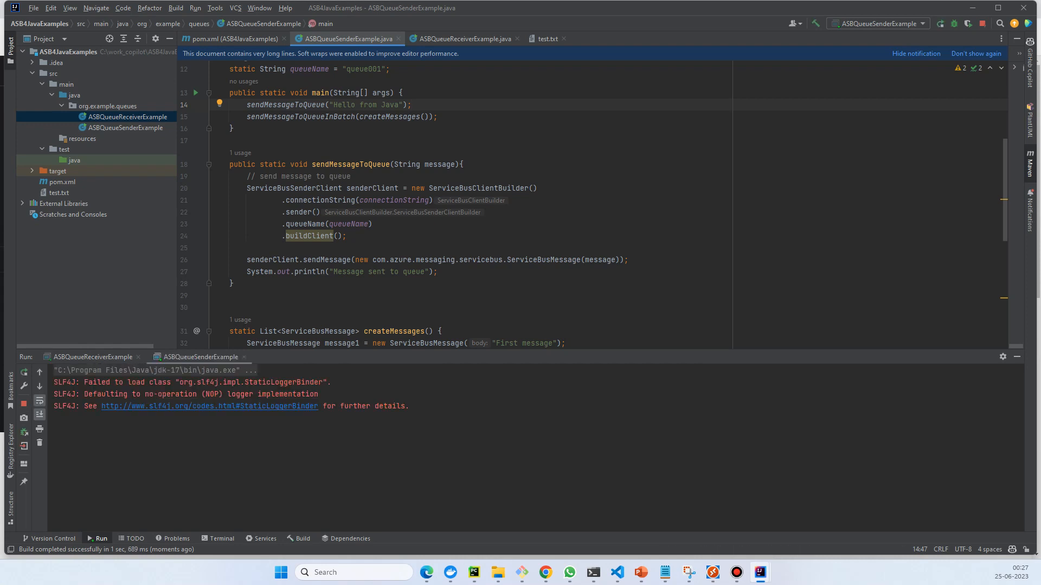
scroll(594, 204, "down", 3)
scroll(594, 204, "down", 3)
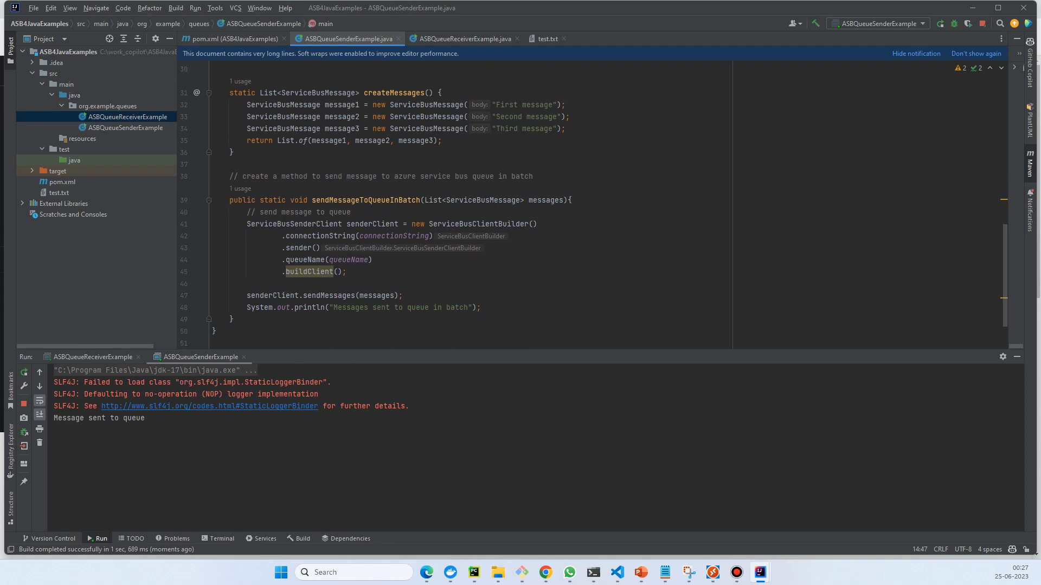
scroll(593, 203, "down", 1)
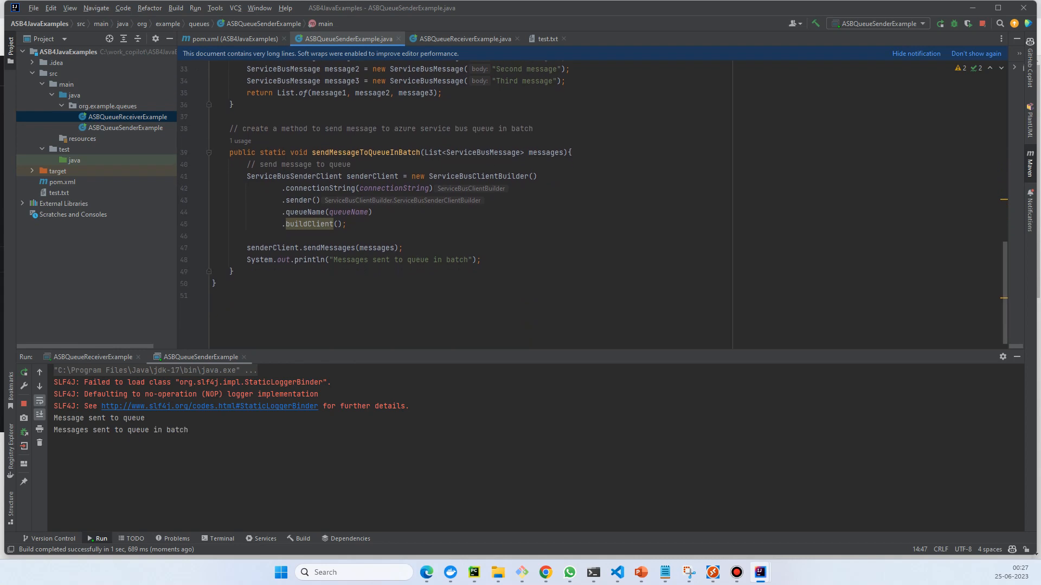
left_click_drag(103, 429, 189, 429)
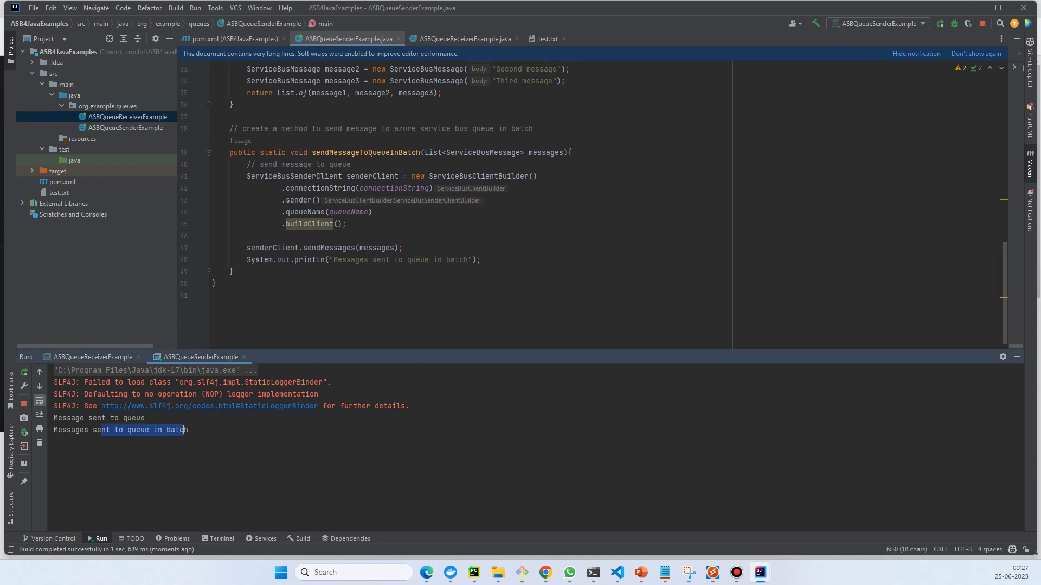